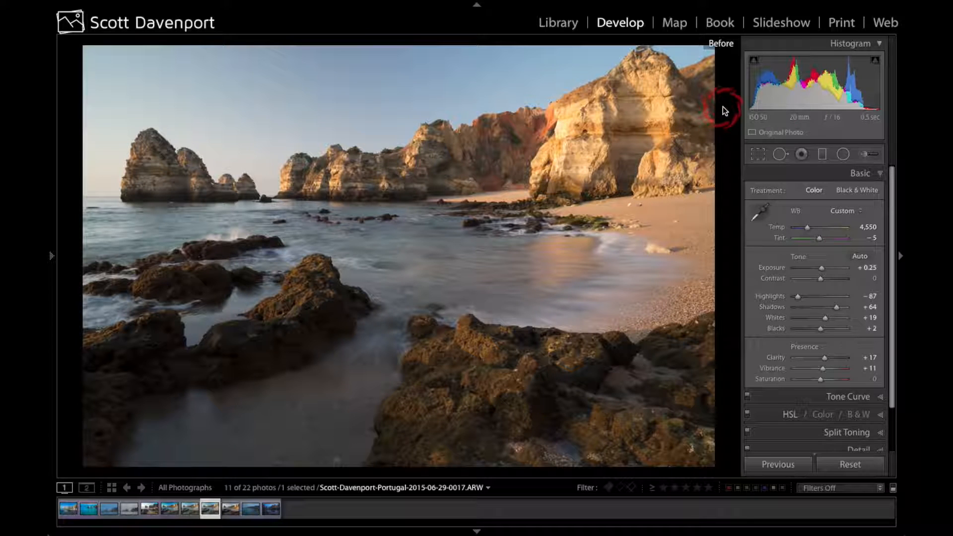
# Check the photo's lens correction settings, return to the Basic adjustments and switch from the Before view to the edited photo
pyautogui.scroll(-3, 808, 308)
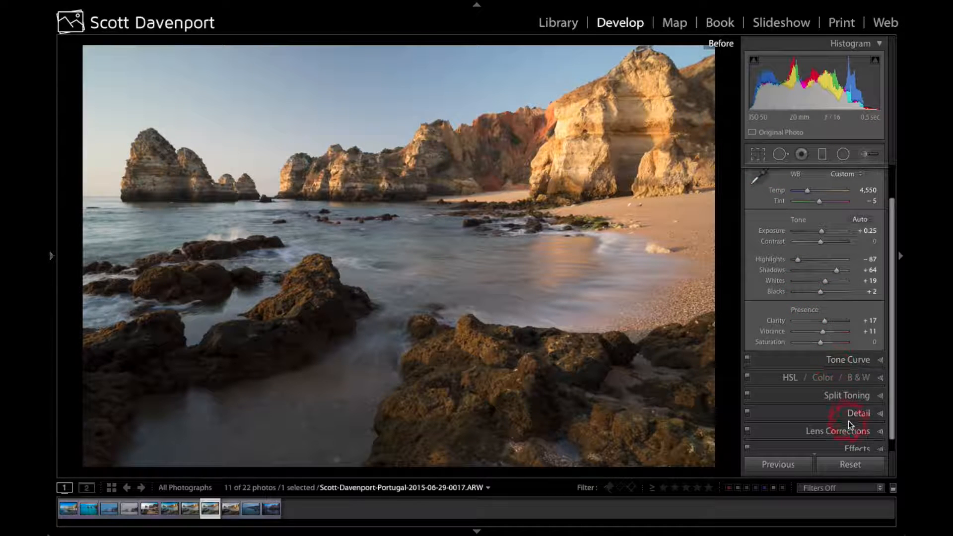
pyautogui.click(850, 430)
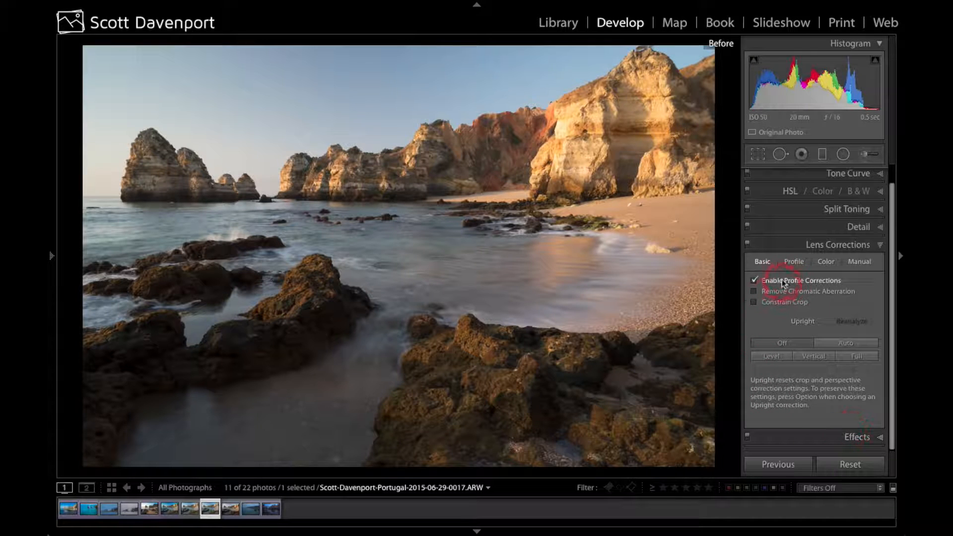
pyautogui.scroll(1, 788, 276)
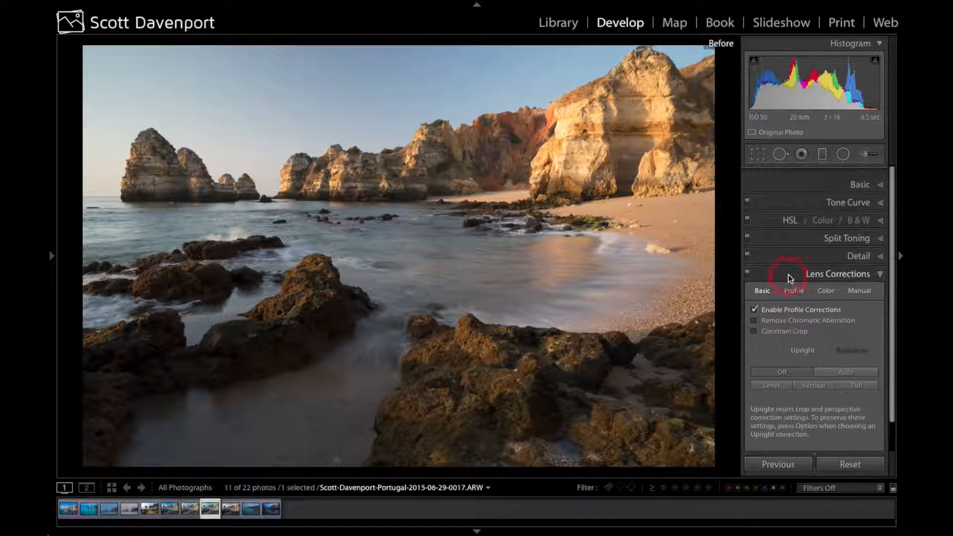
pyautogui.click(860, 176)
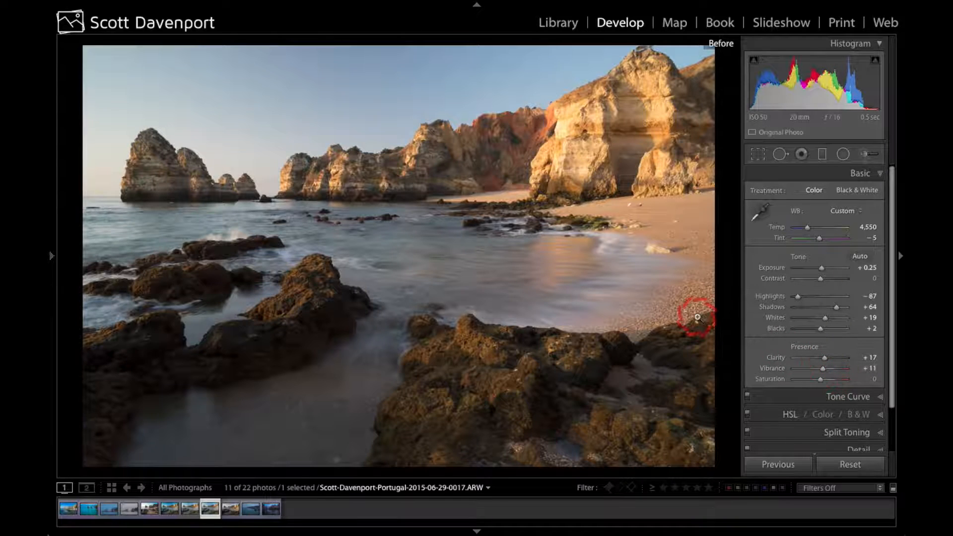
pyautogui.press('\\')
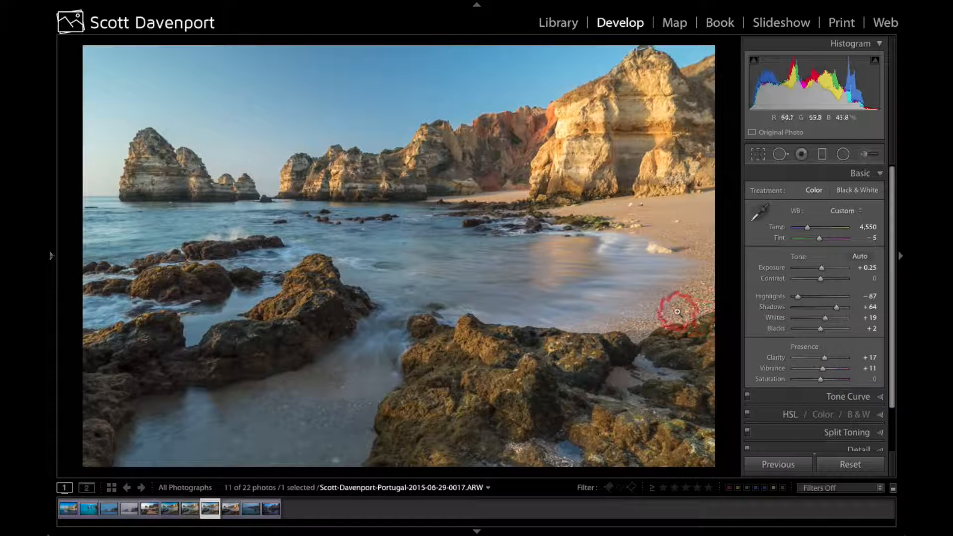
# Toggle Enable Profile Corrections off and back on to compare its effect, and return to the Basic adjustments
pyautogui.scroll(-3, 785, 311)
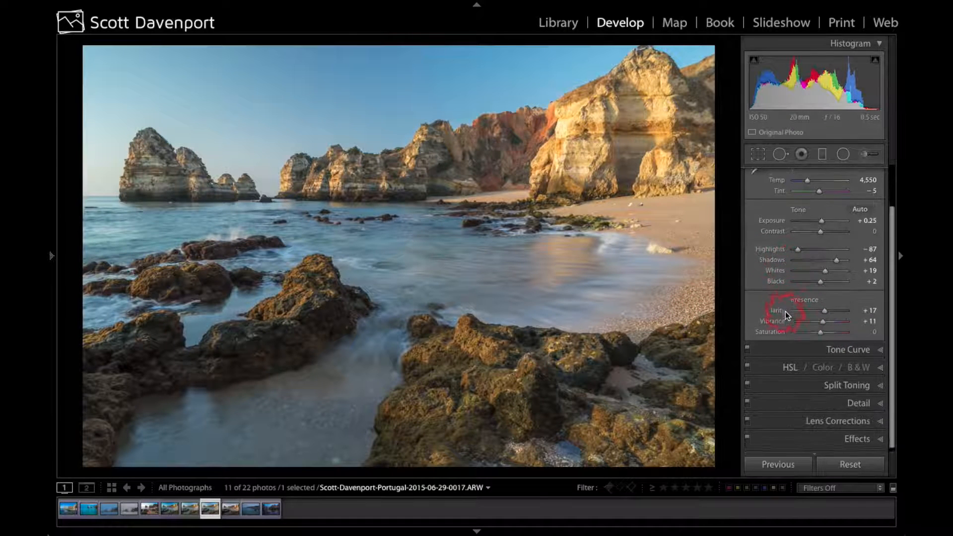
pyautogui.click(794, 419)
pyautogui.click(780, 281)
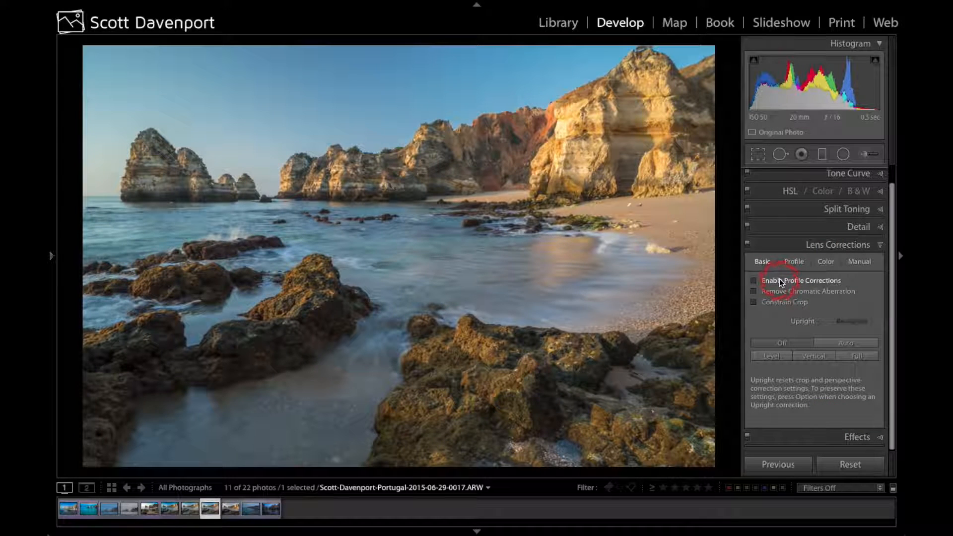
pyautogui.click(780, 279)
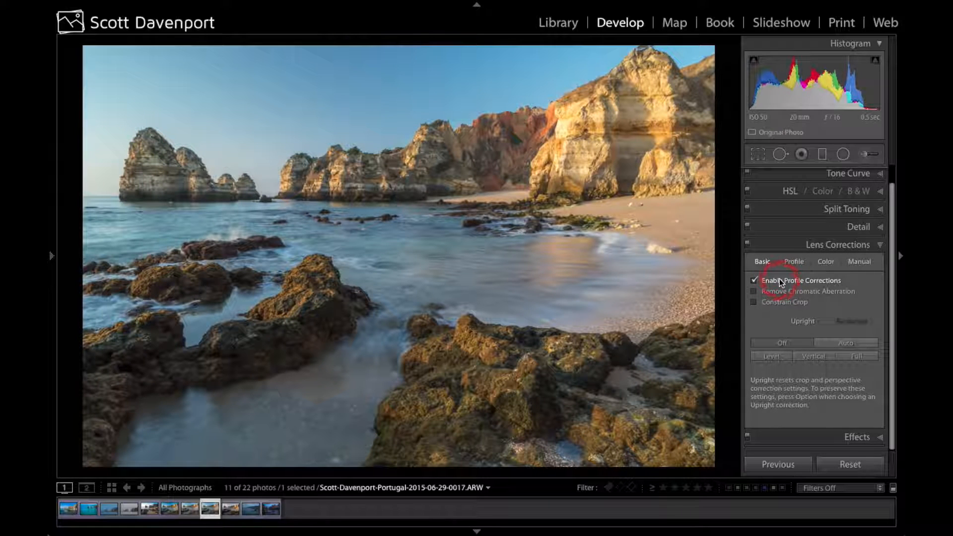
pyautogui.scroll(2, 829, 239)
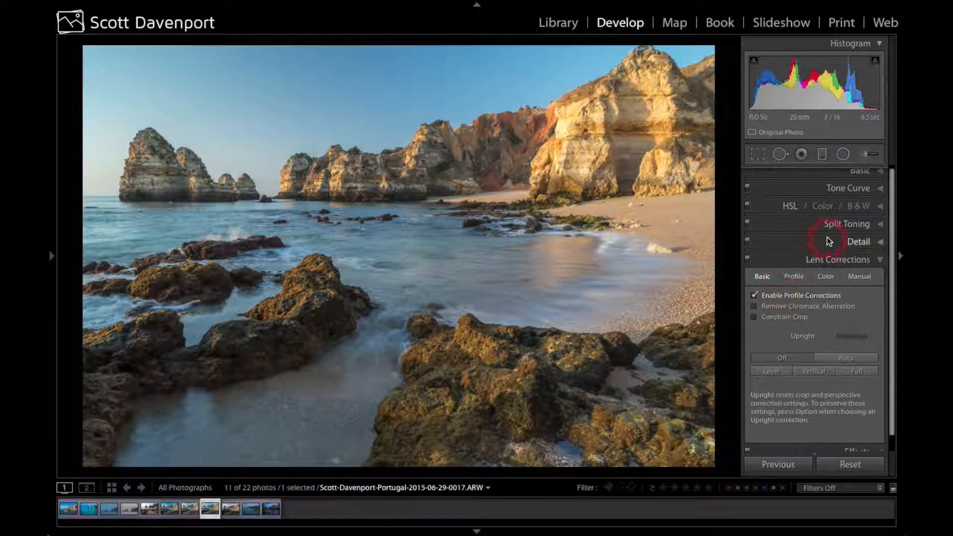
pyautogui.click(863, 179)
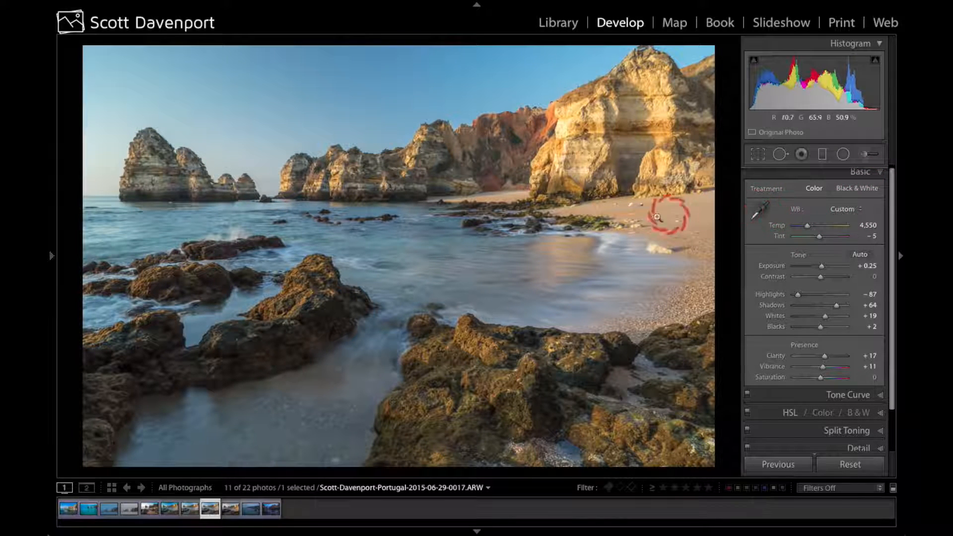
# Try sampling the white foam at the shoreline as the white balance neutral, and undo the temperature change
pyautogui.click(756, 214)
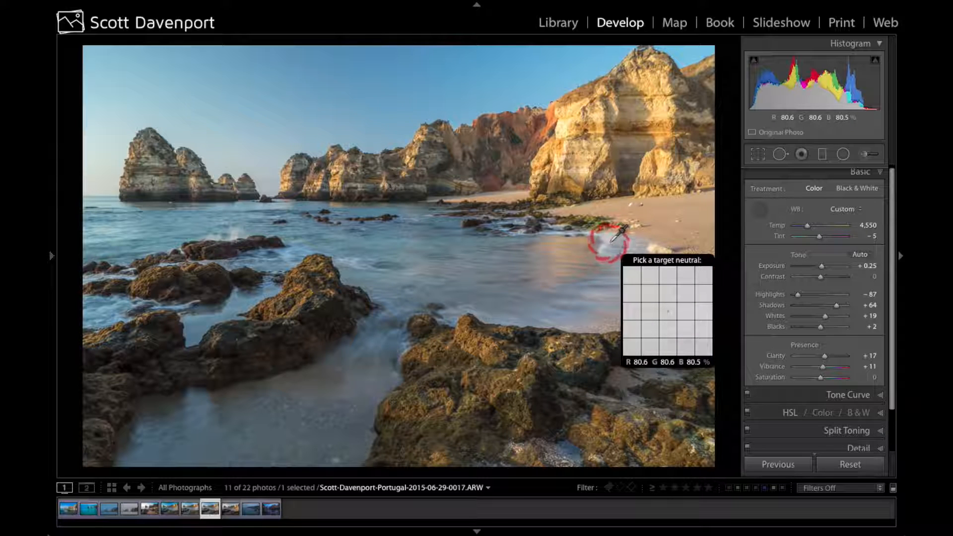
pyautogui.click(611, 243)
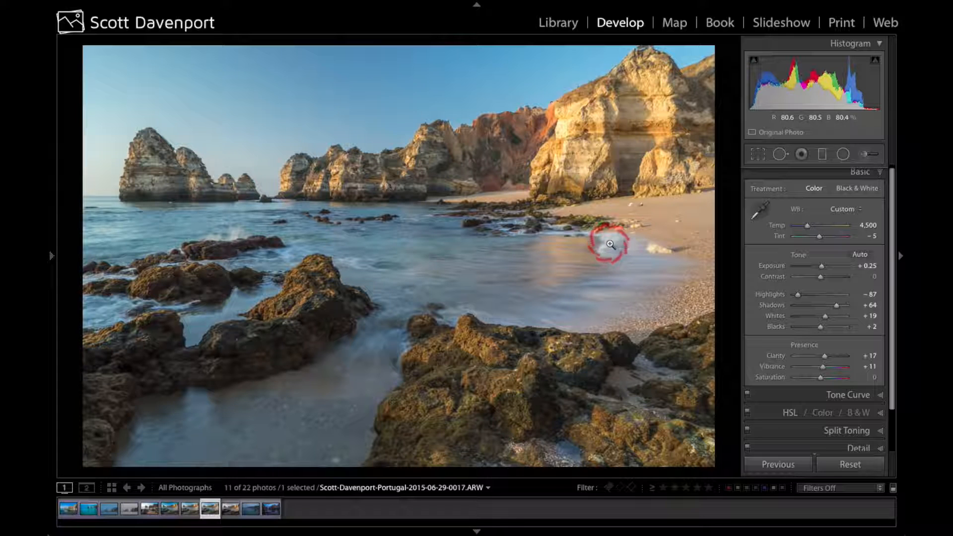
pyautogui.hotkey('ctrl', 'z')
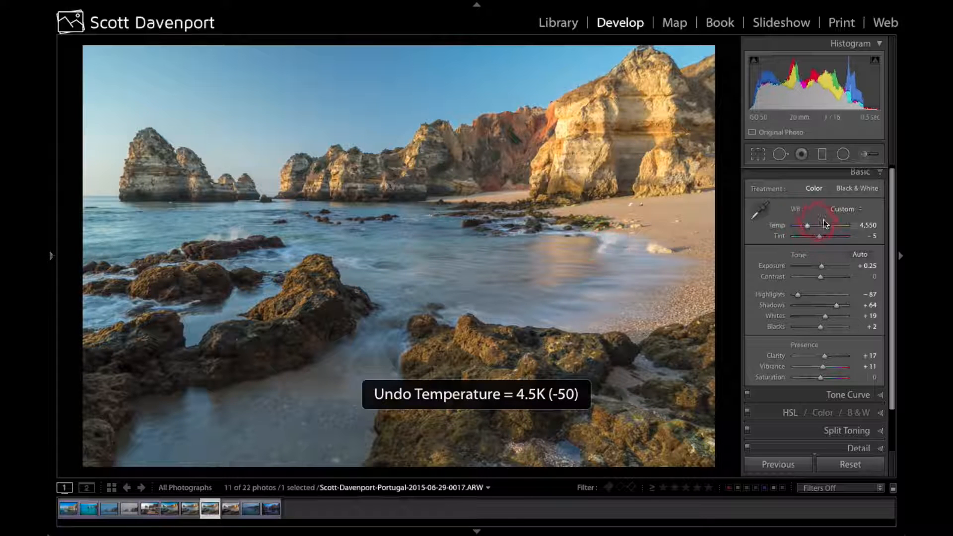
pyautogui.click(756, 215)
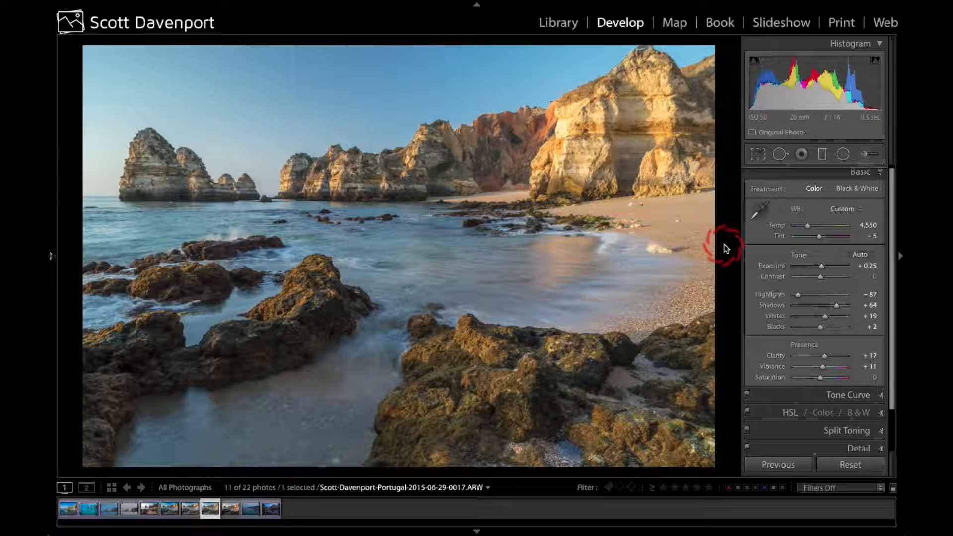
# Compare the photo without and with its adjustments by switching to the Before view and back
pyautogui.click(822, 267)
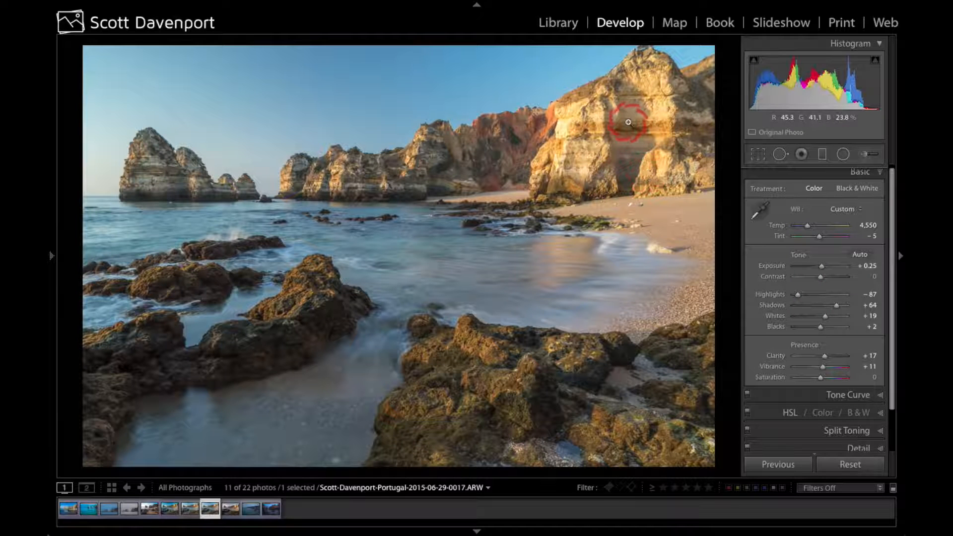
pyautogui.press('\\')
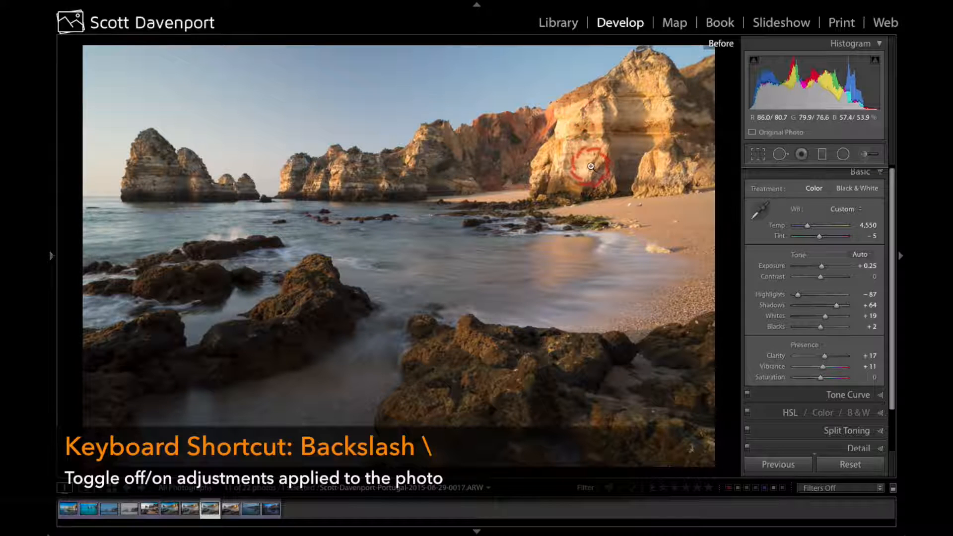
pyautogui.press('\\')
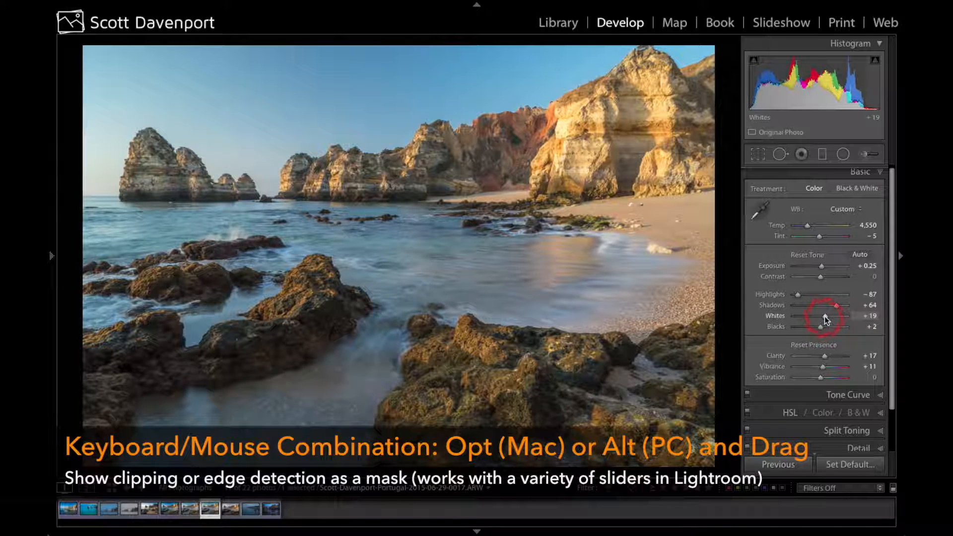
# Preview highlight clipping as a mask while raising Whites to +78, and undo the change
pyautogui.keyDown('alt'); pyautogui.click(824, 317); pyautogui.keyUp('alt')
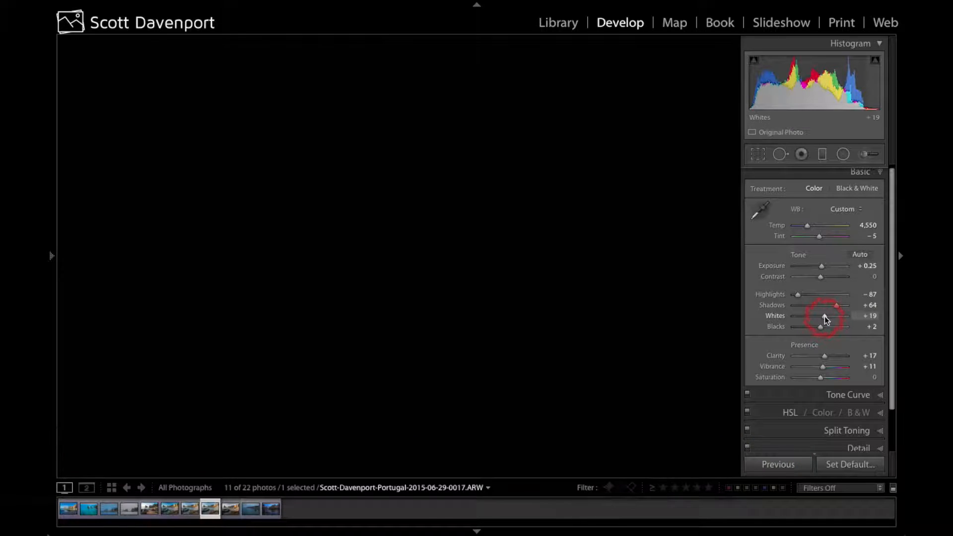
pyautogui.moveTo(825, 319); pyautogui.dragTo(840, 317)
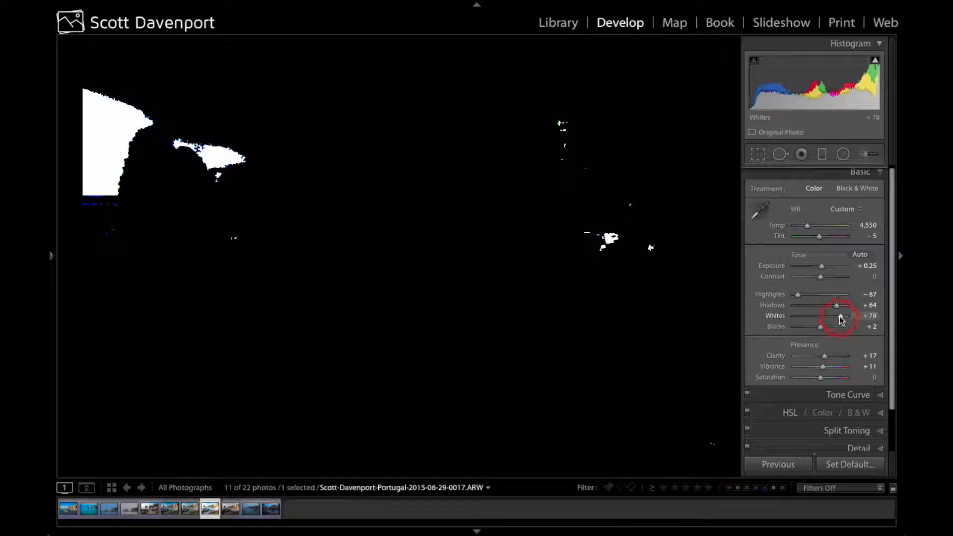
pyautogui.moveTo(840, 319); pyautogui.dragTo(841, 317)
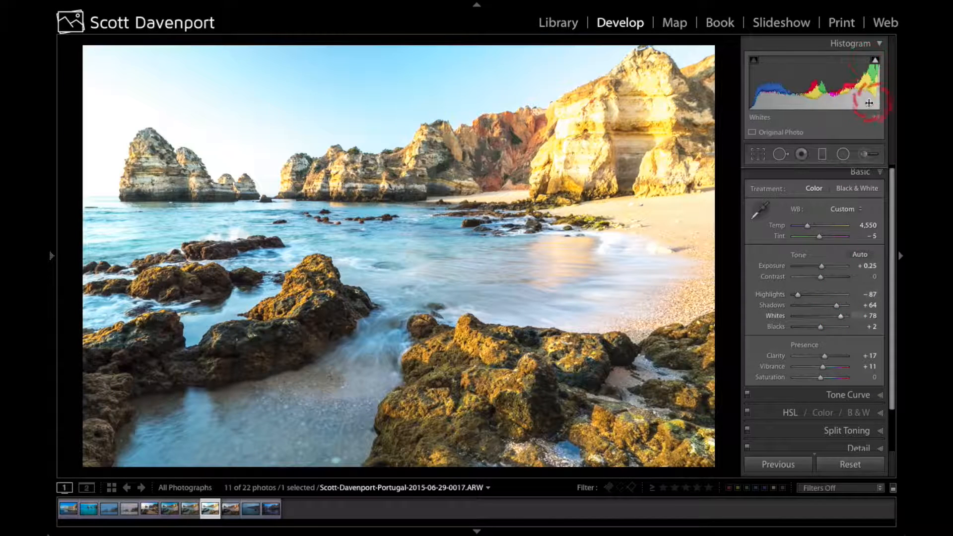
pyautogui.hotkey('ctrl', 'z')
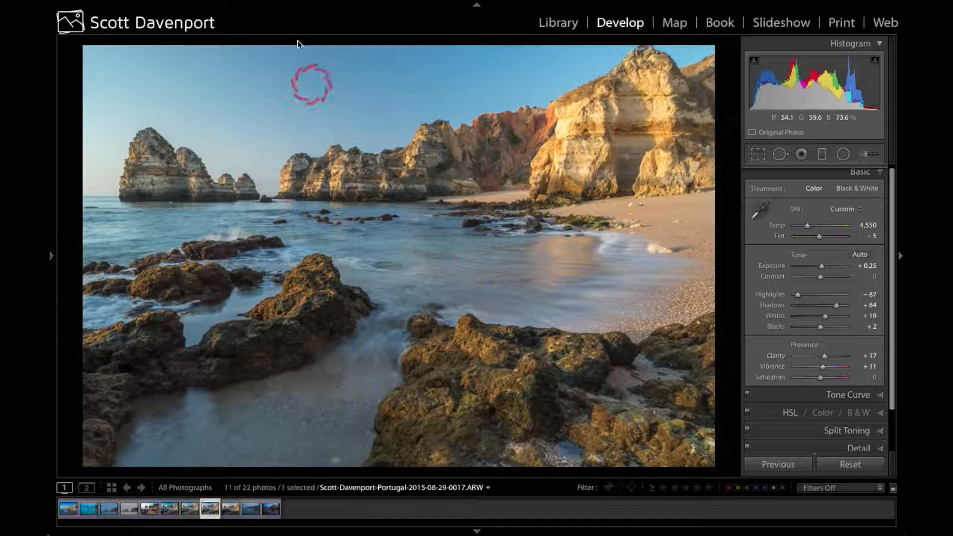
# Send the photo from Lightroom to Perfect Photo Suite 9 for editing
pyautogui.click(251, 6)
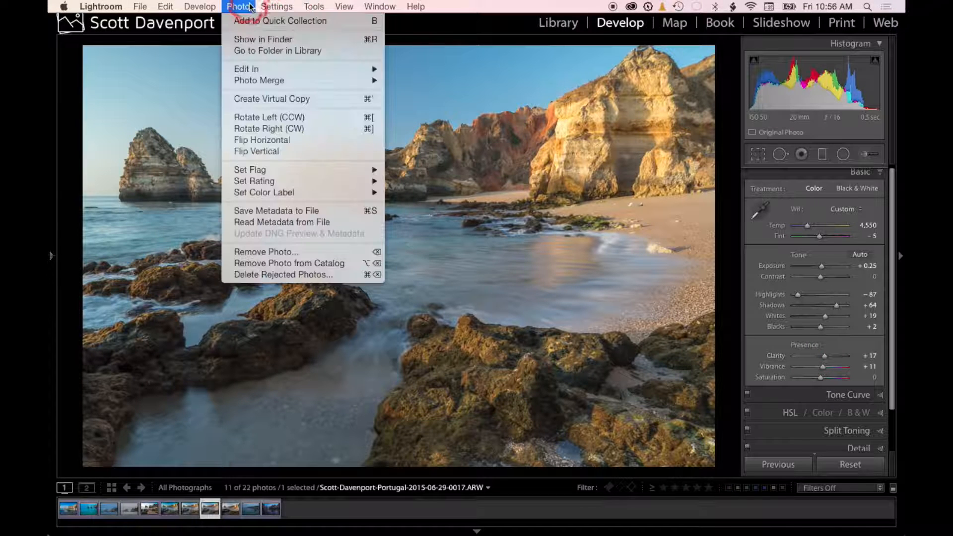
pyautogui.moveTo(383, 74)
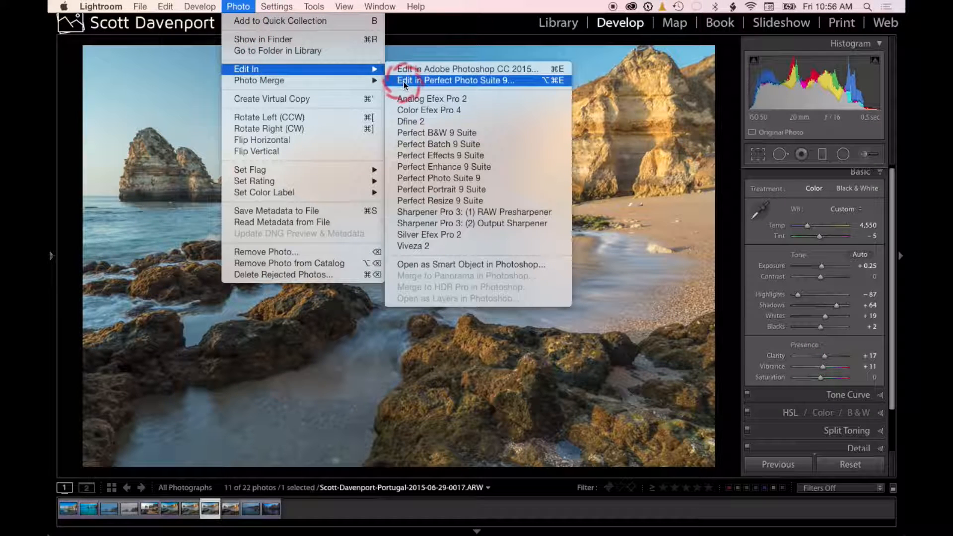
pyautogui.click(403, 81)
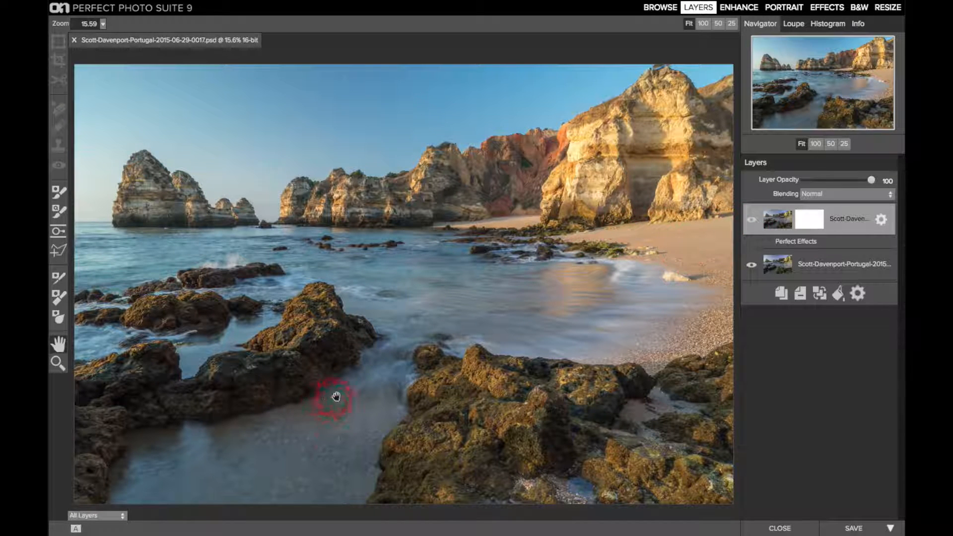
# Toggle the upper layer's visibility to compare the edit, and reopen its Perfect Effects filter stack
pyautogui.click(753, 220)
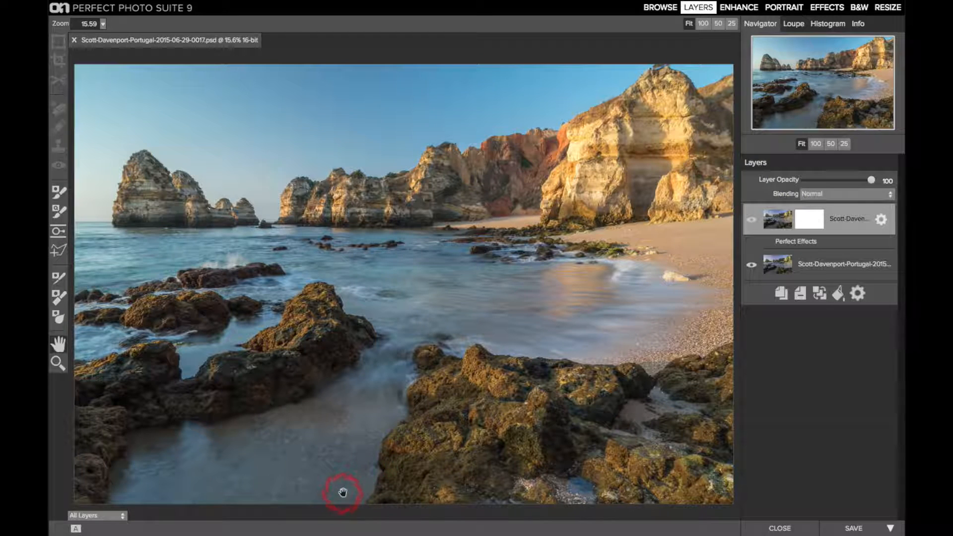
pyautogui.click(749, 223)
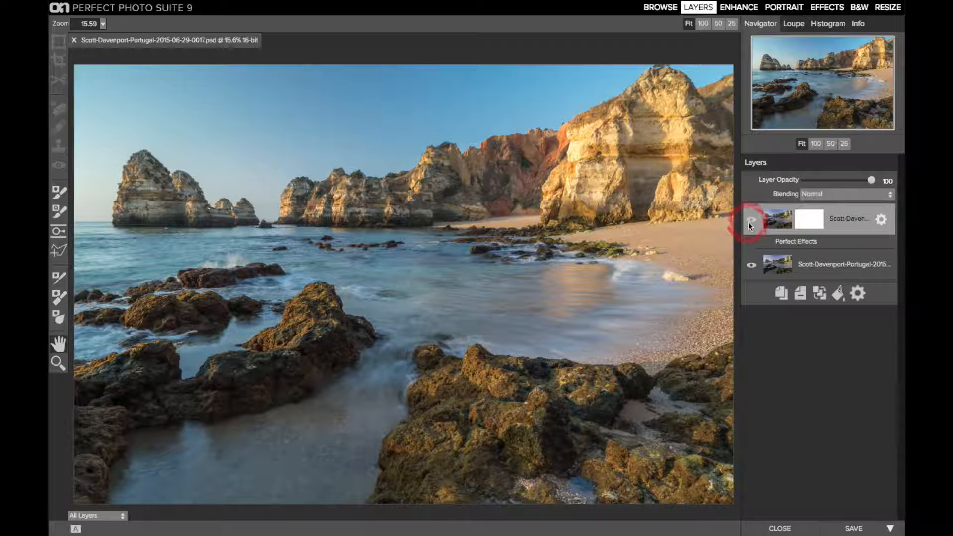
pyautogui.click(799, 243)
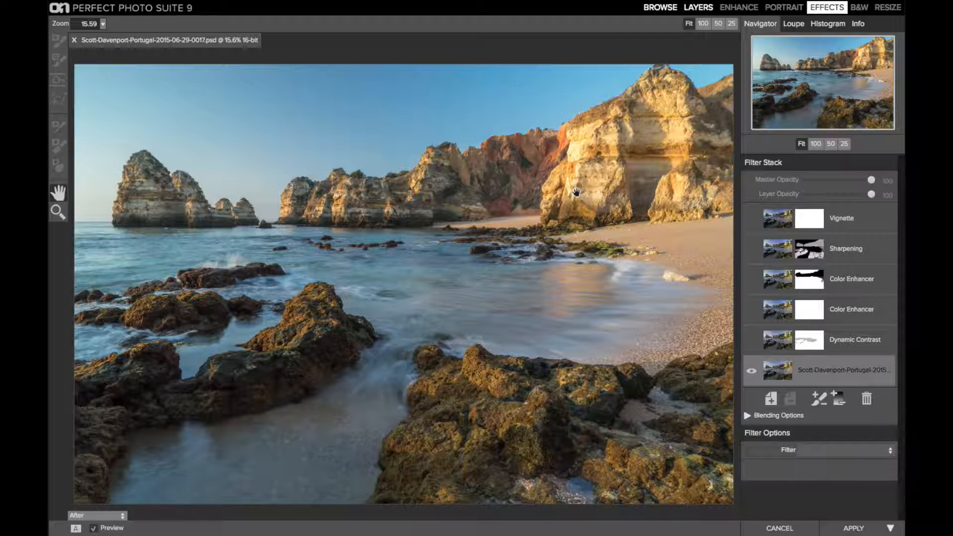
# Turn on the Dynamic Contrast filter and inspect its mask as a red overlay, hiding the overlay again
pyautogui.click(842, 341)
pyautogui.scroll(-1, 839, 359)
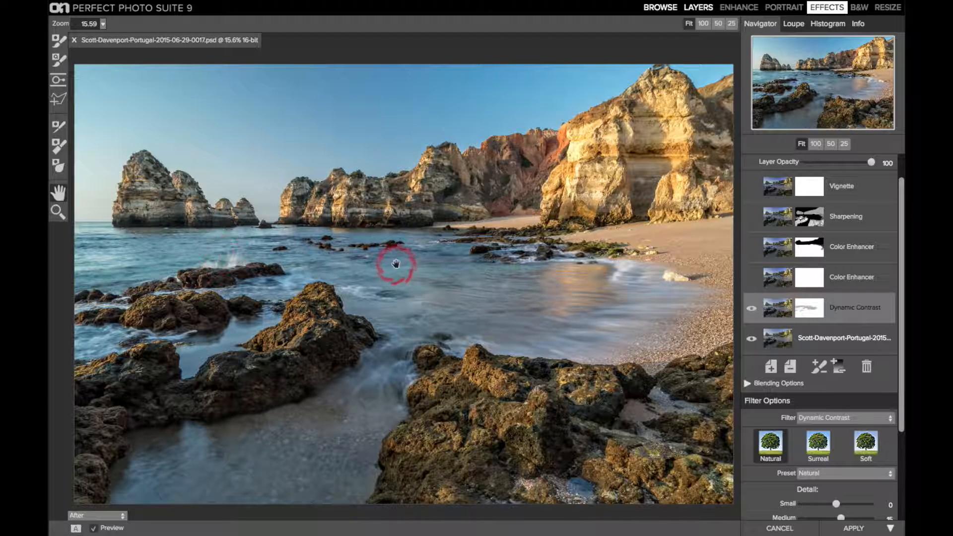
pyautogui.hotkey('ctrl', 'm')
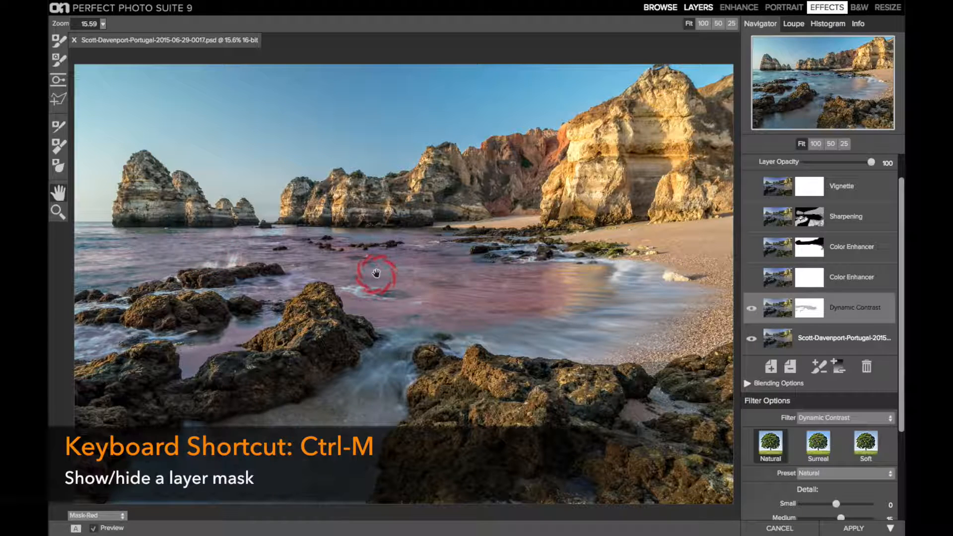
pyautogui.hotkey('ctrl', 'm')
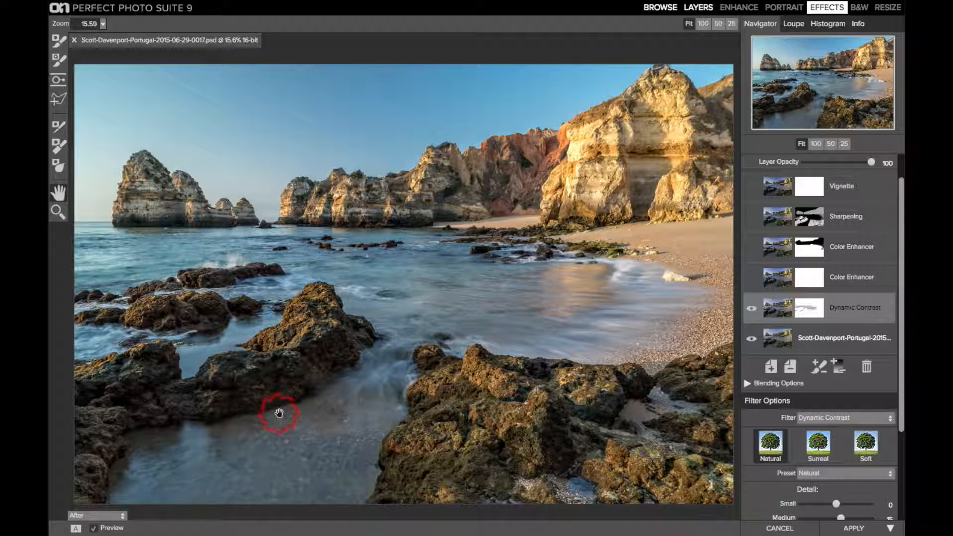
# Turn on the two Color Enhancer filters above Dynamic Contrast and copy the mask of the upper one
pyautogui.click(839, 274)
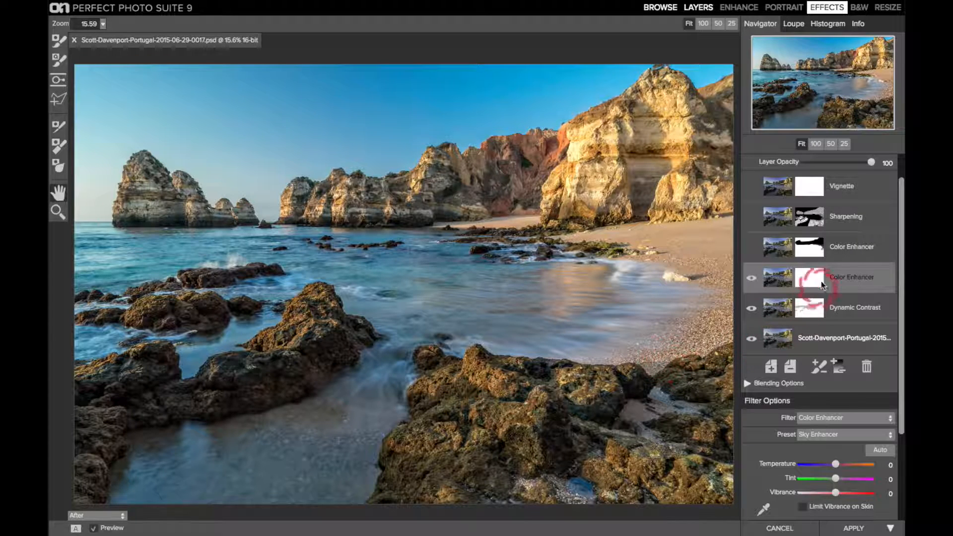
pyautogui.click(845, 246)
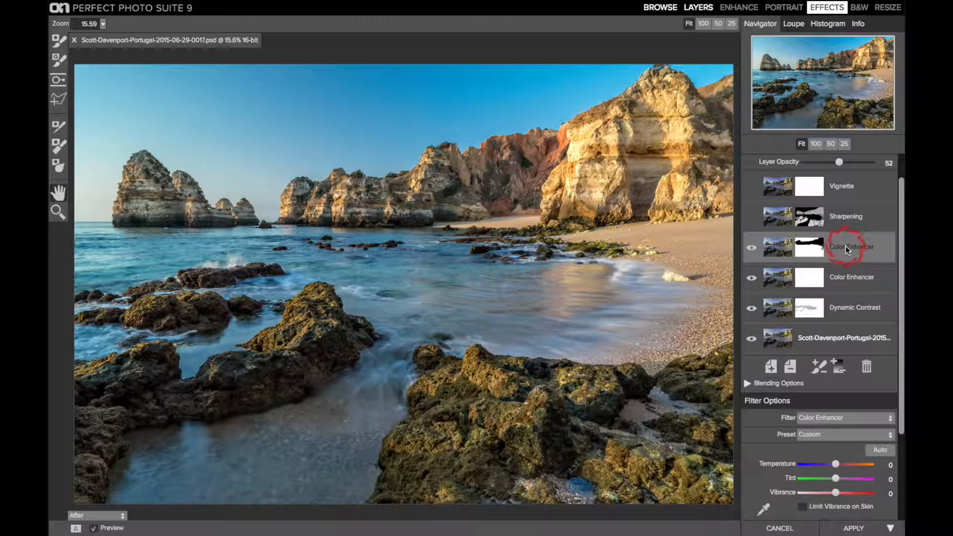
pyautogui.moveTo(319, 6)
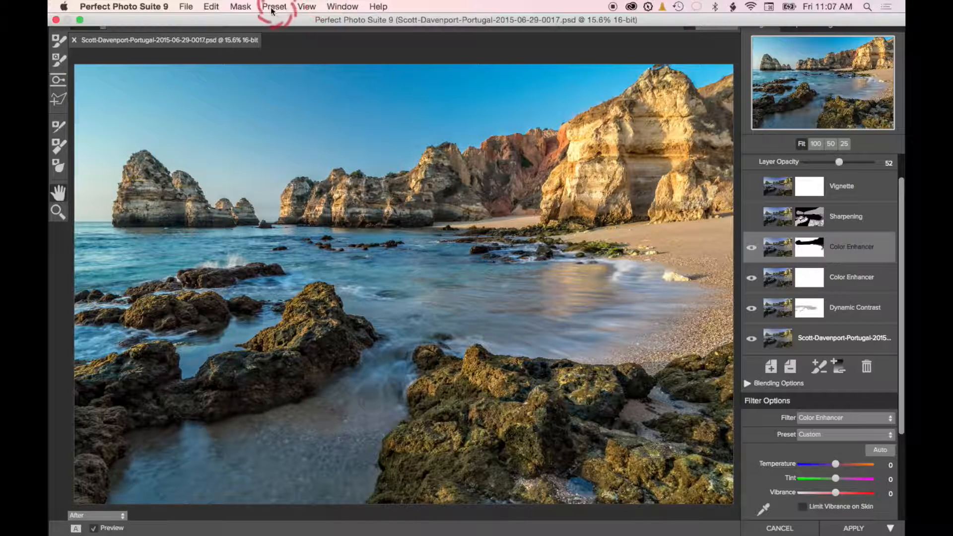
pyautogui.click(242, 7)
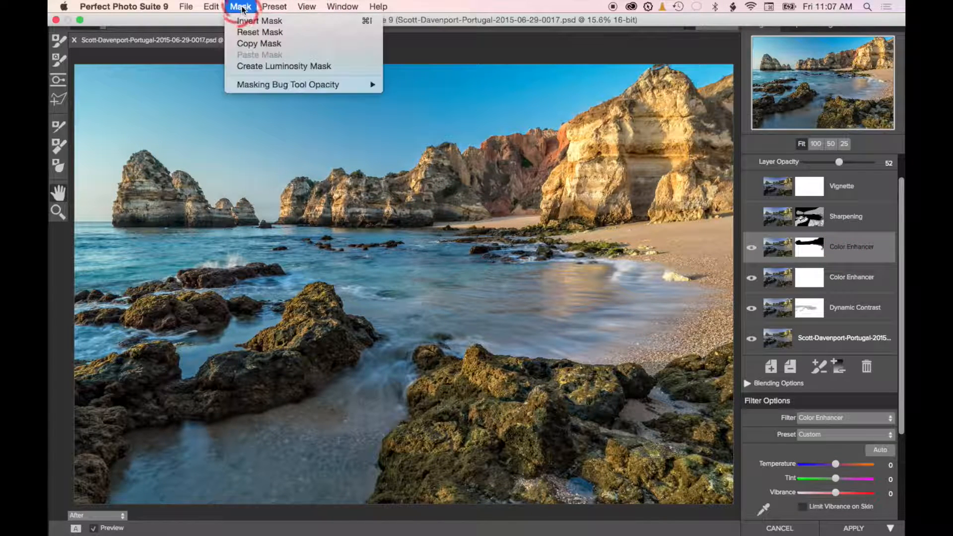
pyautogui.click(251, 42)
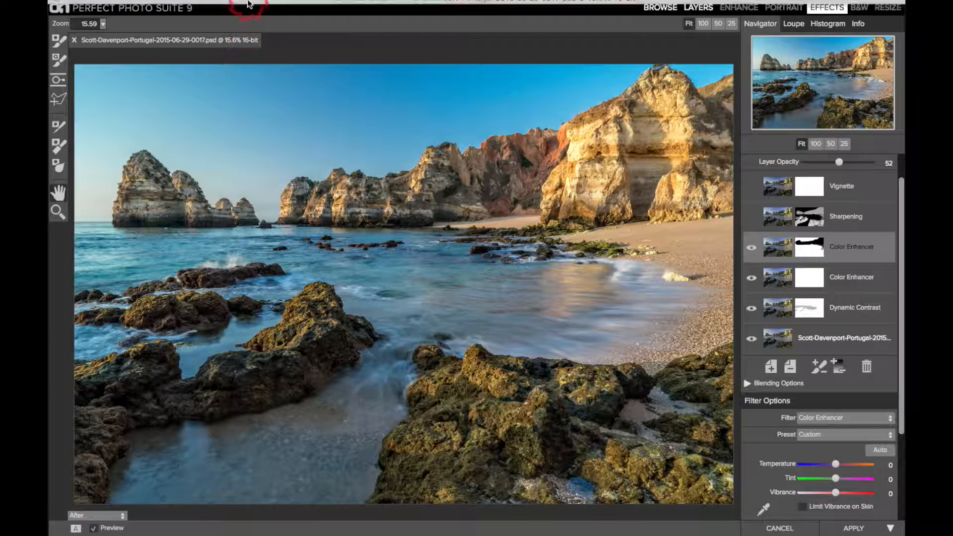
# Reset the mask of the upper Color Enhancer filter and look over its list of presets
pyautogui.click(241, 7)
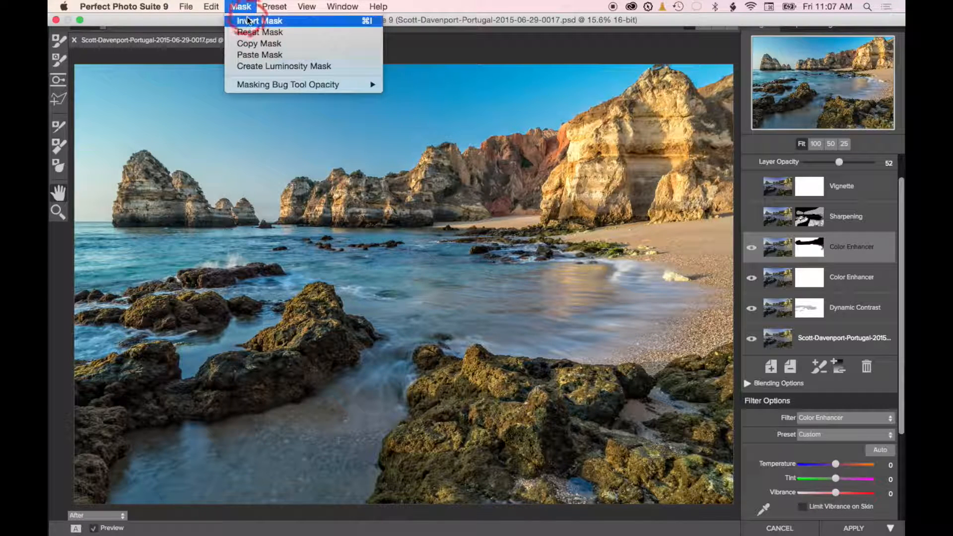
pyautogui.click(248, 33)
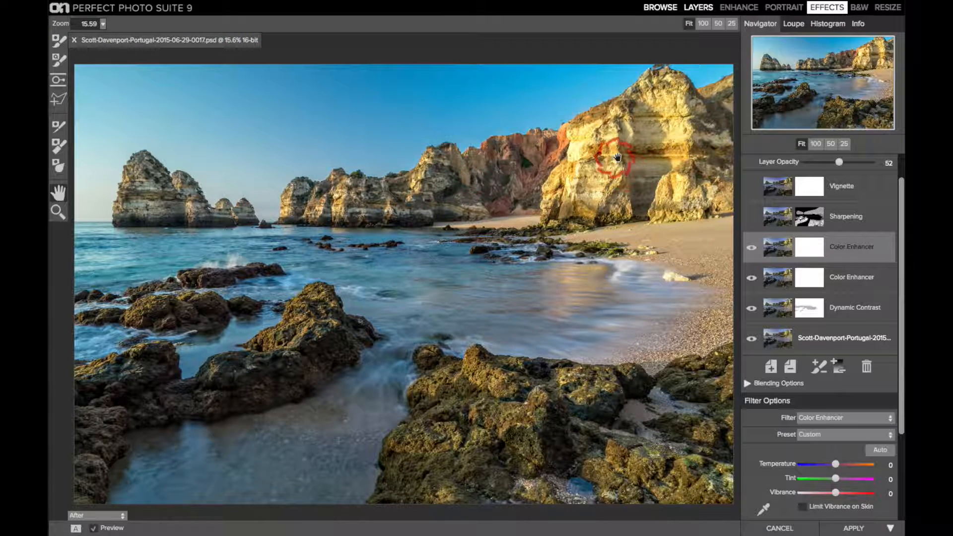
pyautogui.scroll(-5, 764, 379)
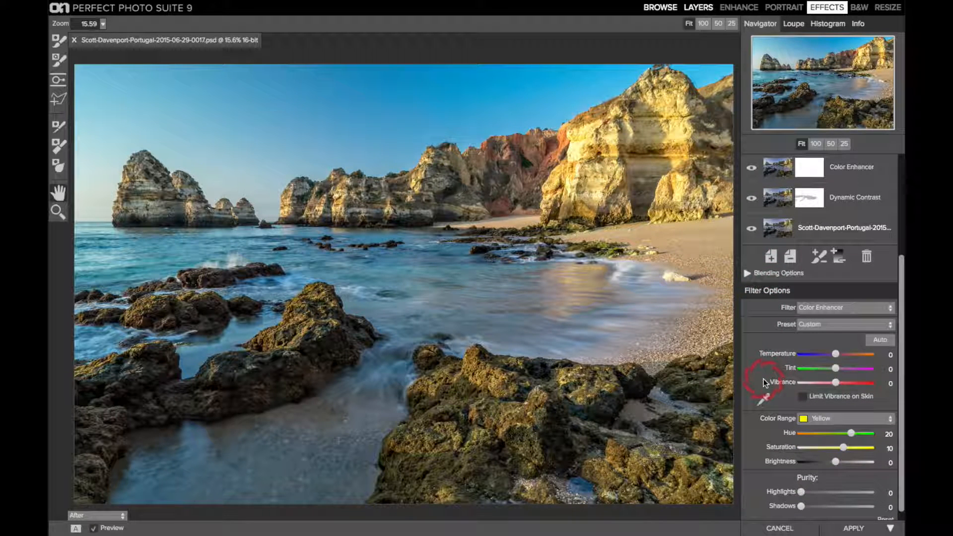
pyautogui.click(805, 325)
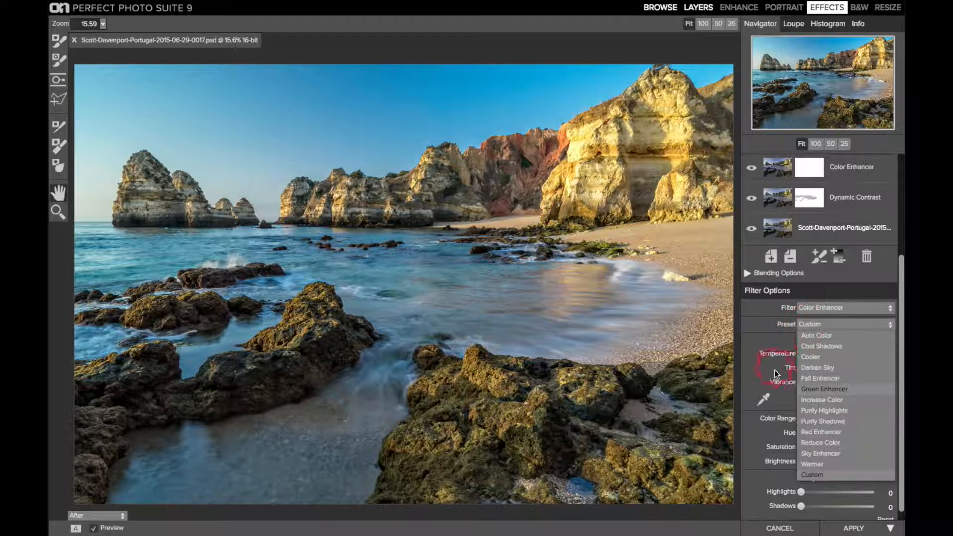
pyautogui.click(763, 336)
# Review the upper Color Enhancer's hue and saturation settings for the Yellow and Green color ranges
pyautogui.click(820, 423)
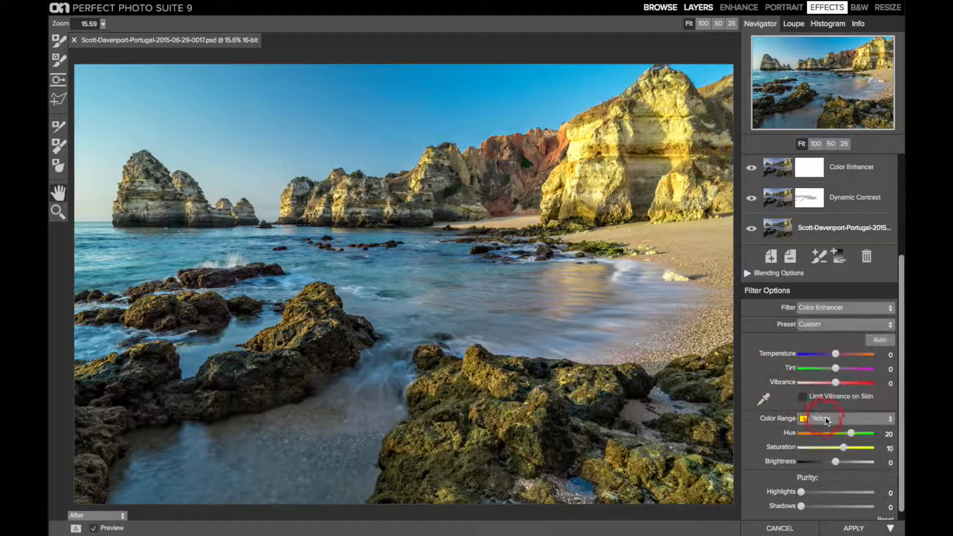
pyautogui.click(827, 417)
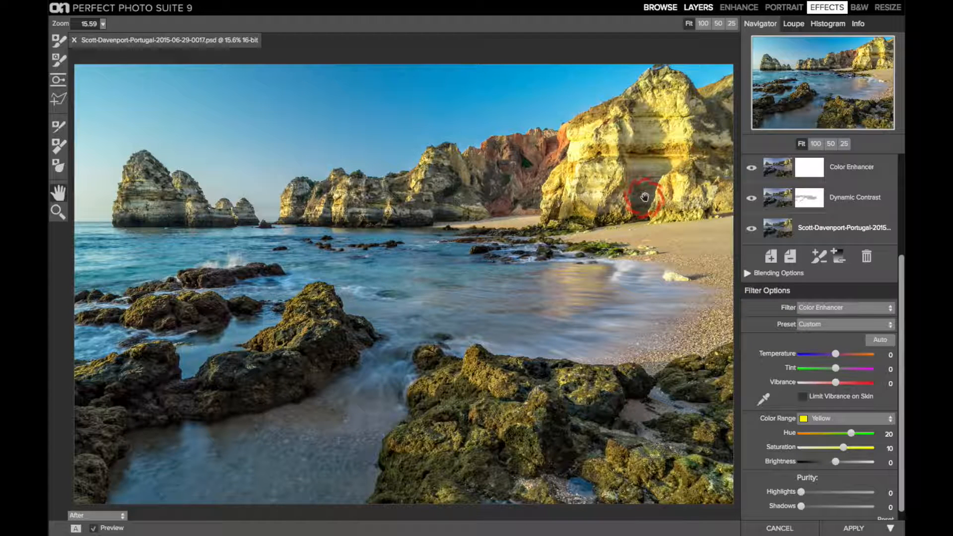
pyautogui.click(827, 419)
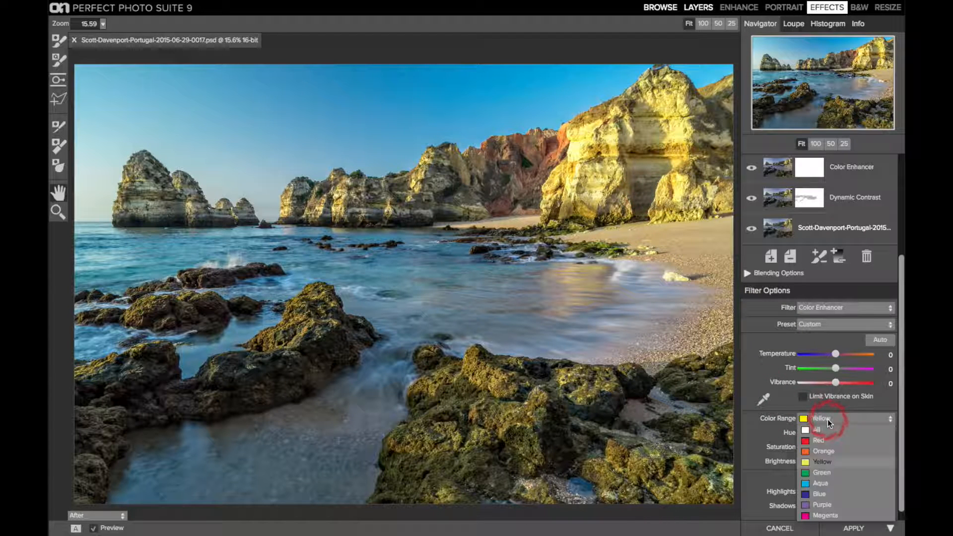
pyautogui.click(827, 473)
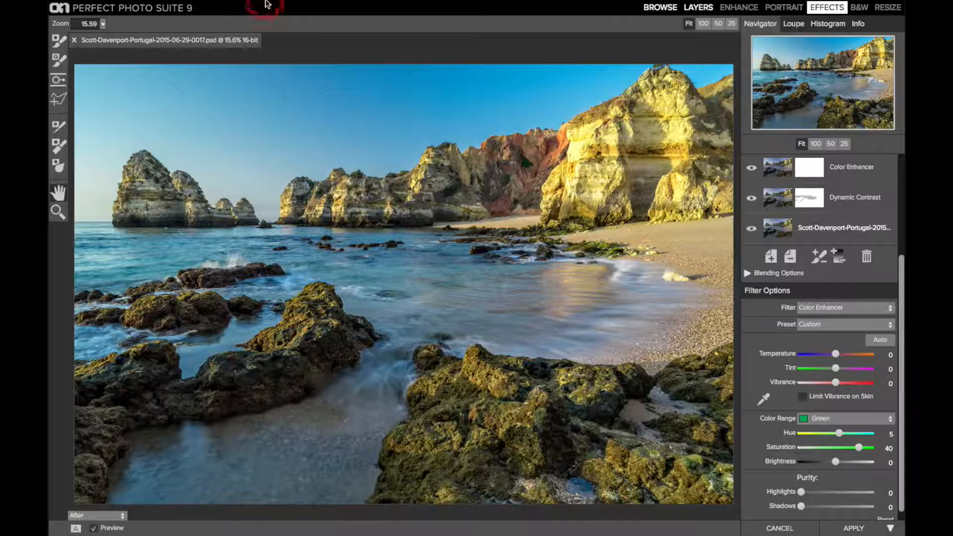
# Paste the copied mask back onto the upper Color Enhancer and show it as a red overlay
pyautogui.click(243, 6)
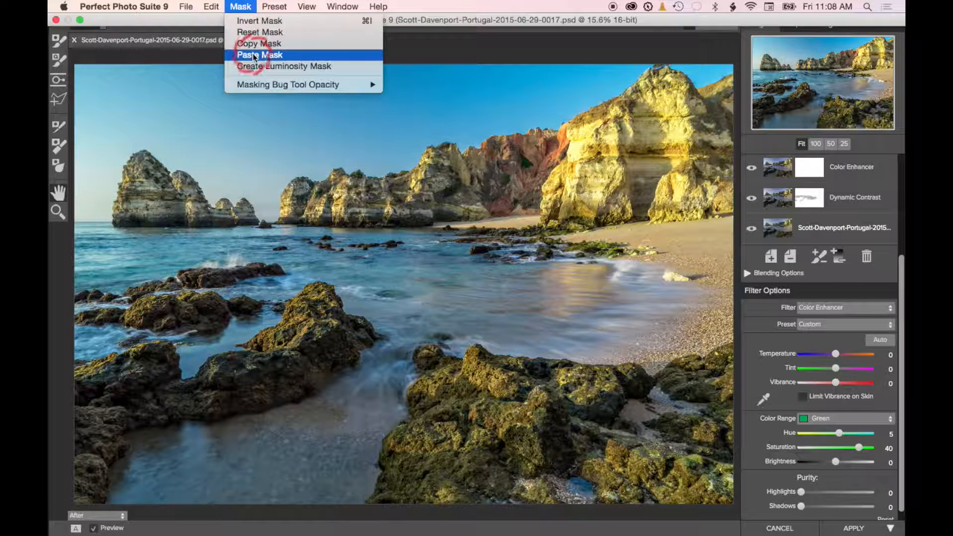
pyautogui.click(434, 203)
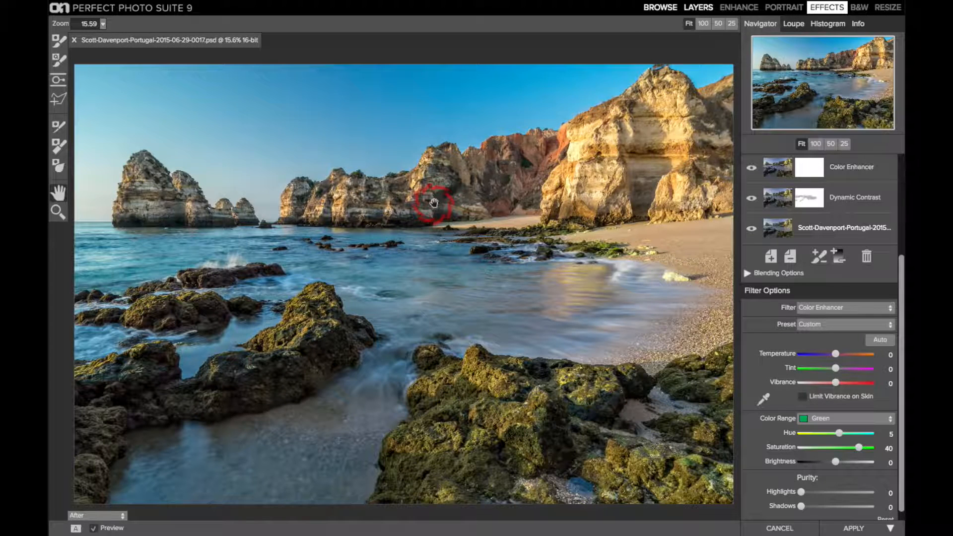
pyautogui.press('o')
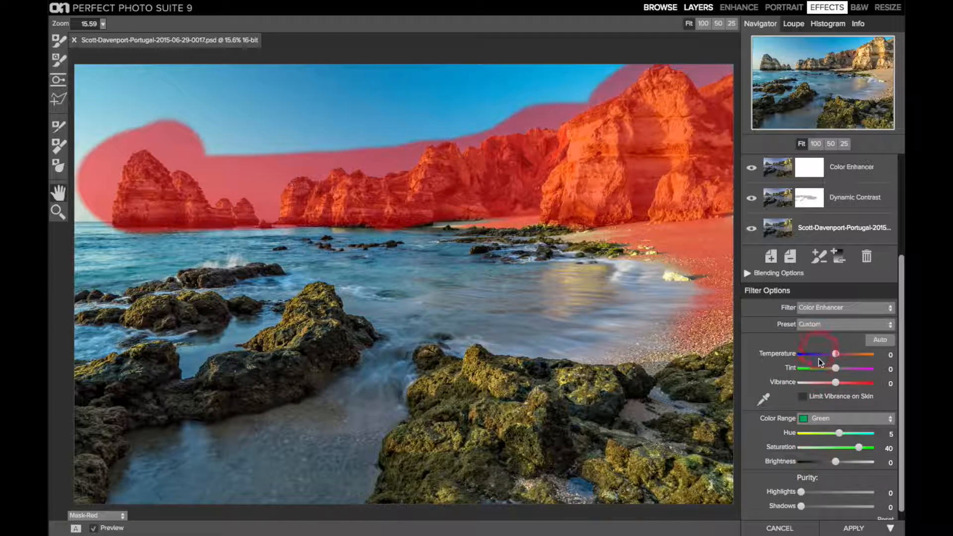
# Check the upper Color Enhancer's Purple, Aqua and Yellow color range settings, and hide the mask overlay
pyautogui.click(822, 417)
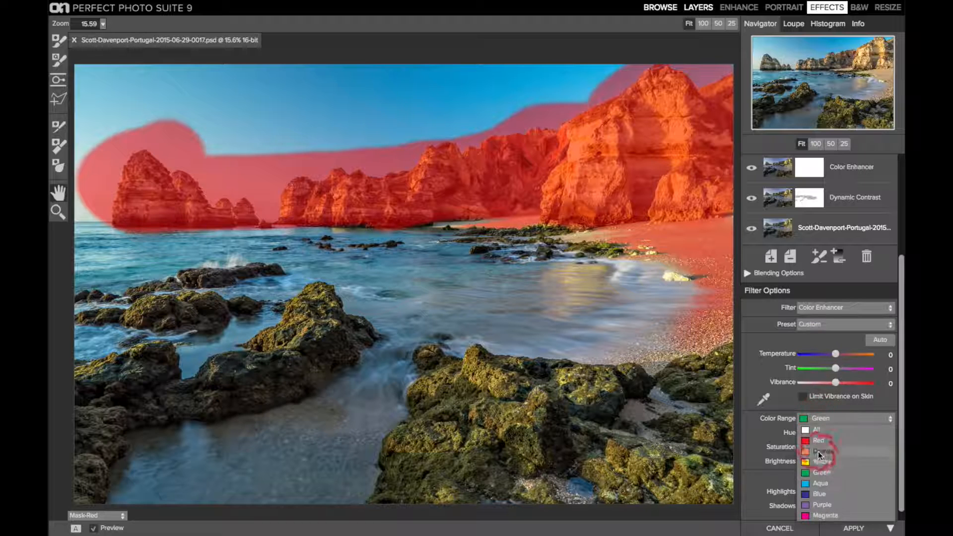
pyautogui.click(820, 506)
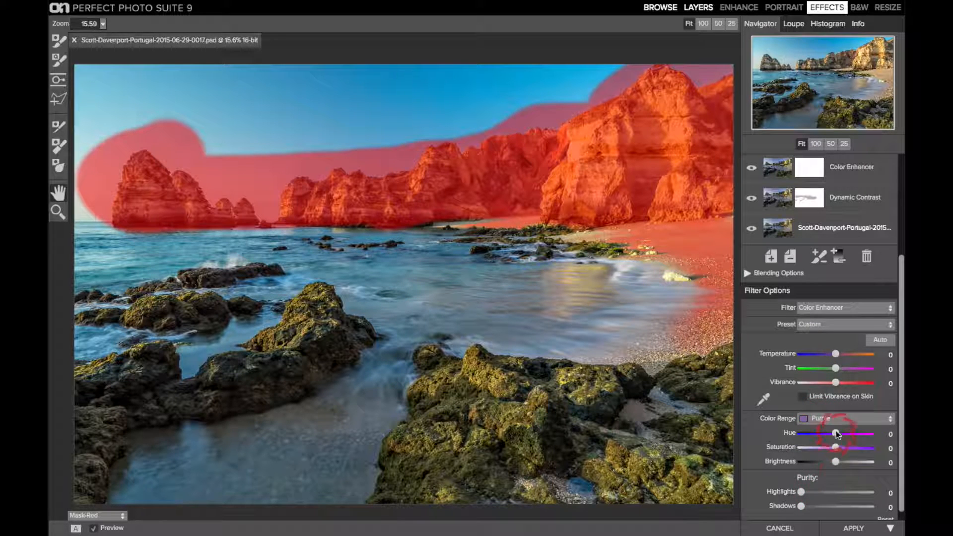
pyautogui.click(818, 419)
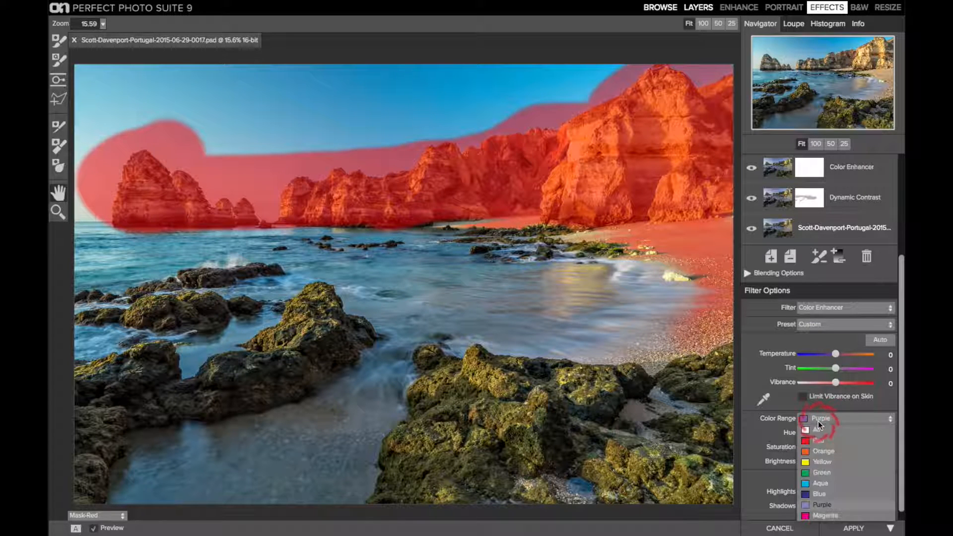
pyautogui.click(820, 485)
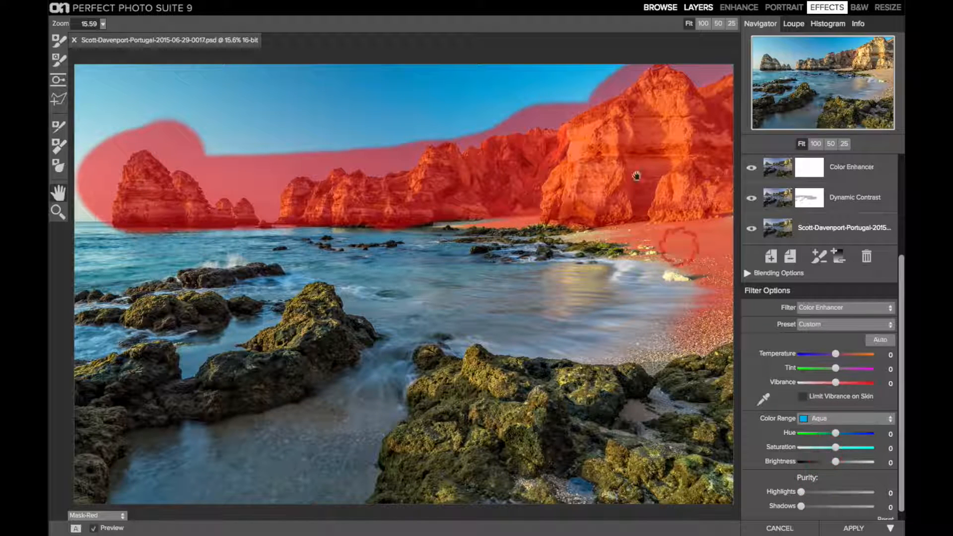
pyautogui.click(790, 372)
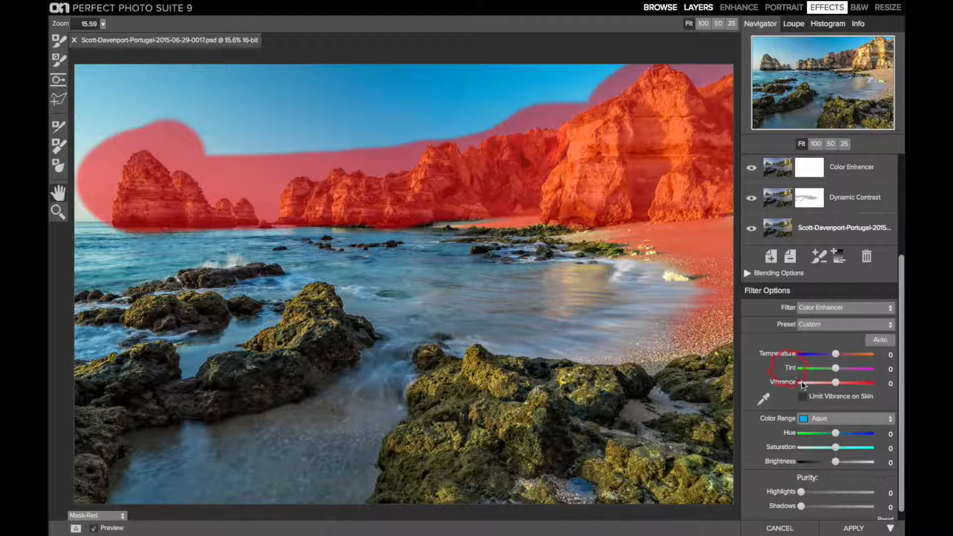
pyautogui.click(815, 418)
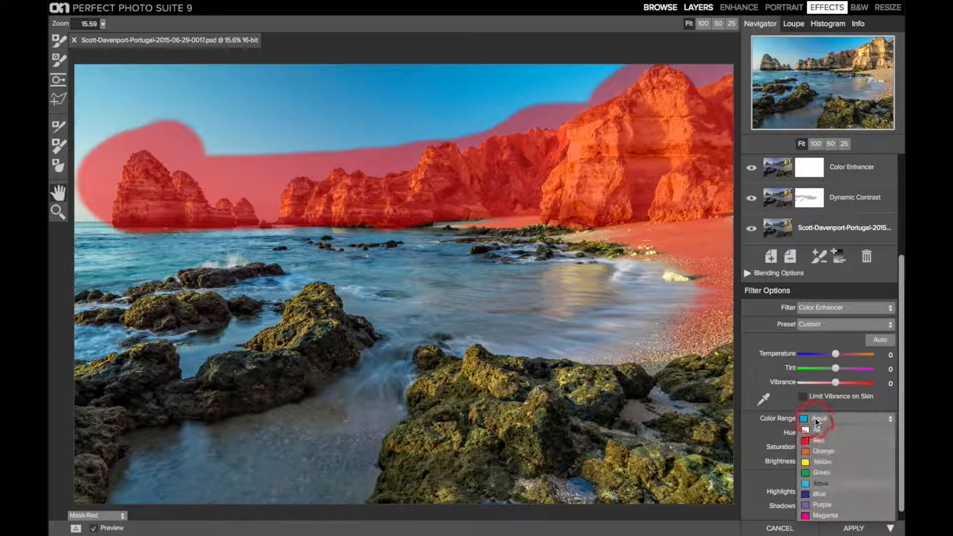
pyautogui.click(824, 459)
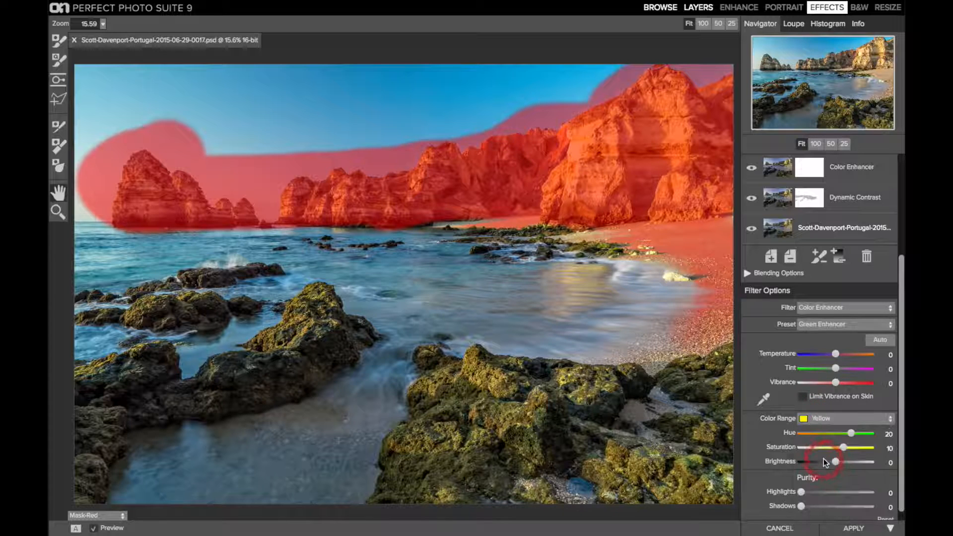
pyautogui.click(608, 211)
# Turn on the Sharpening filter above the Color Enhancers and select it in the filter stack
pyautogui.click(855, 242)
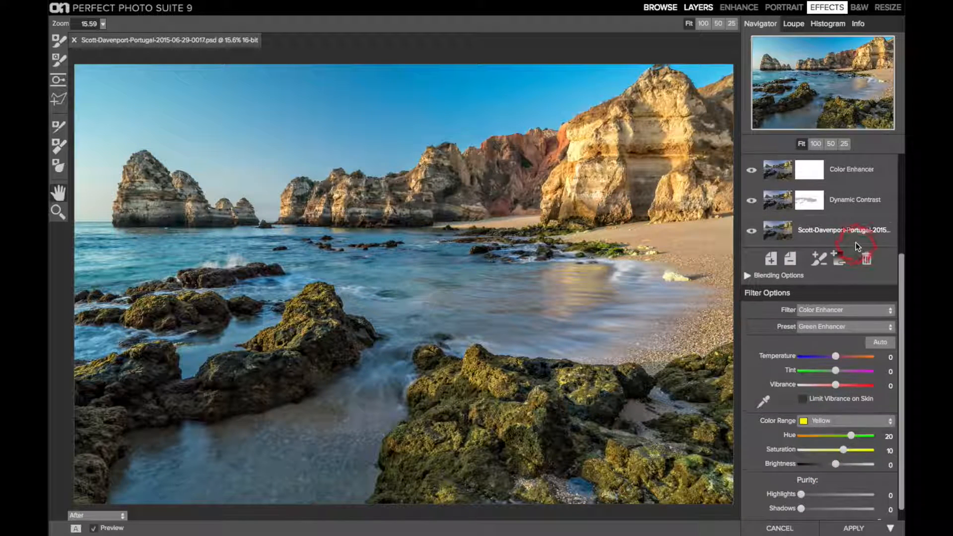
pyautogui.scroll(5, 856, 243)
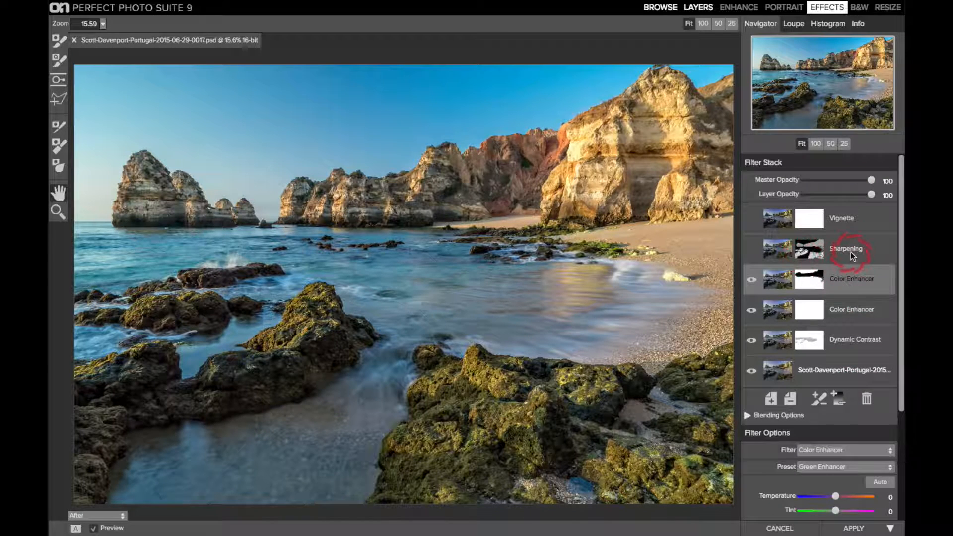
pyautogui.click(852, 253)
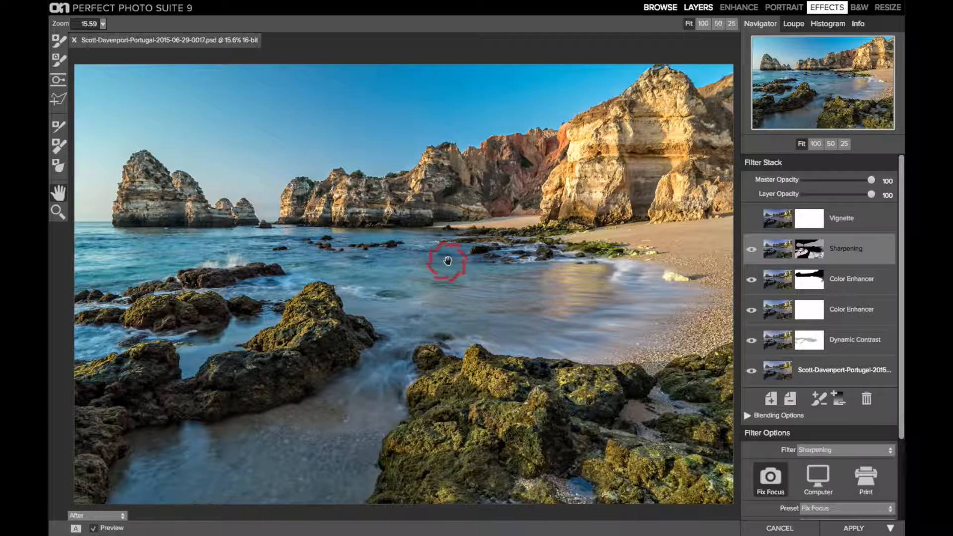
# Inspect the Sharpening mask as a red overlay and in Mask-Grayscale view, and return to the After view
pyautogui.press('o')
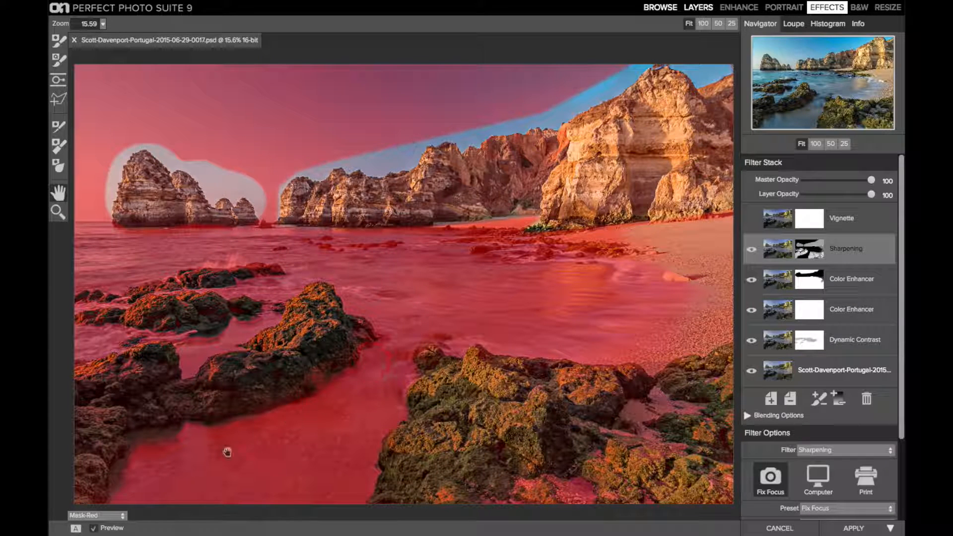
pyautogui.click(119, 514)
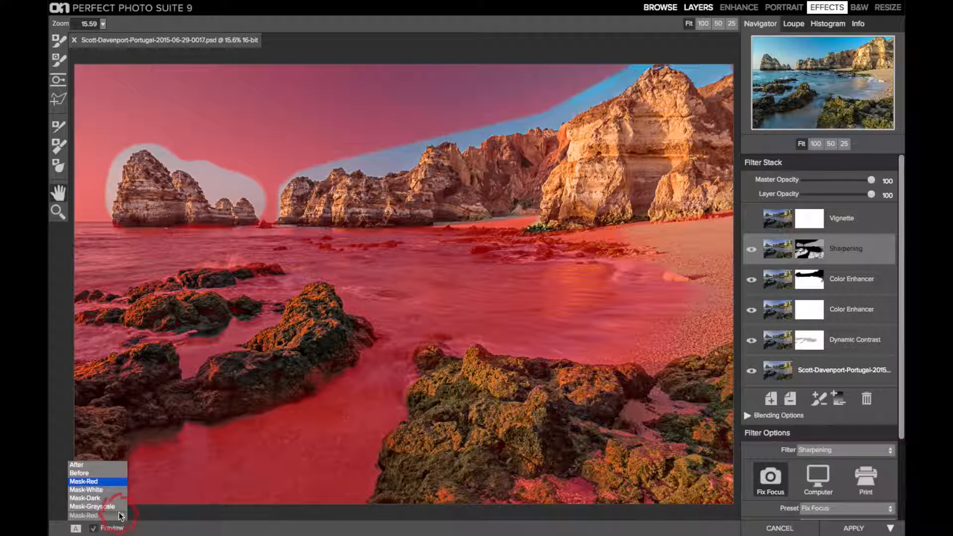
pyautogui.click(116, 506)
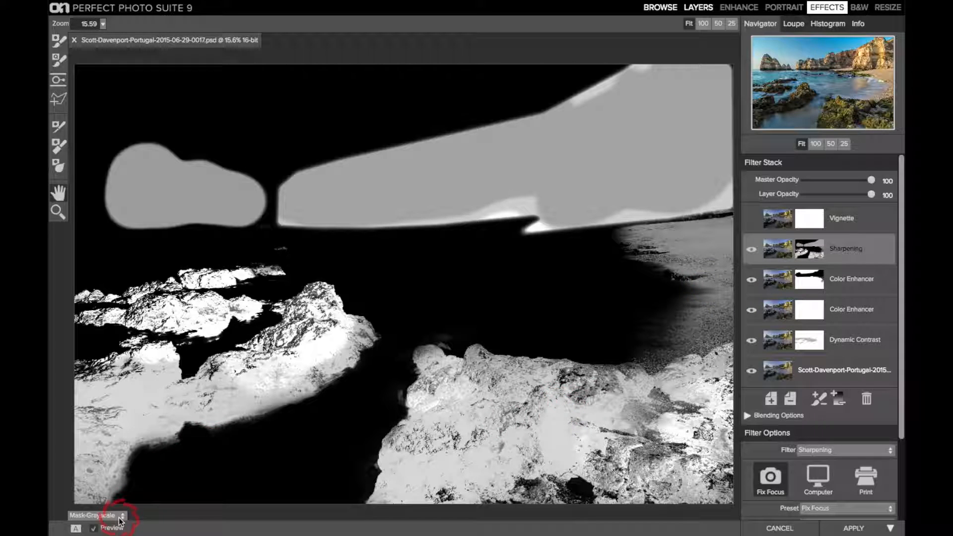
pyautogui.press('o')
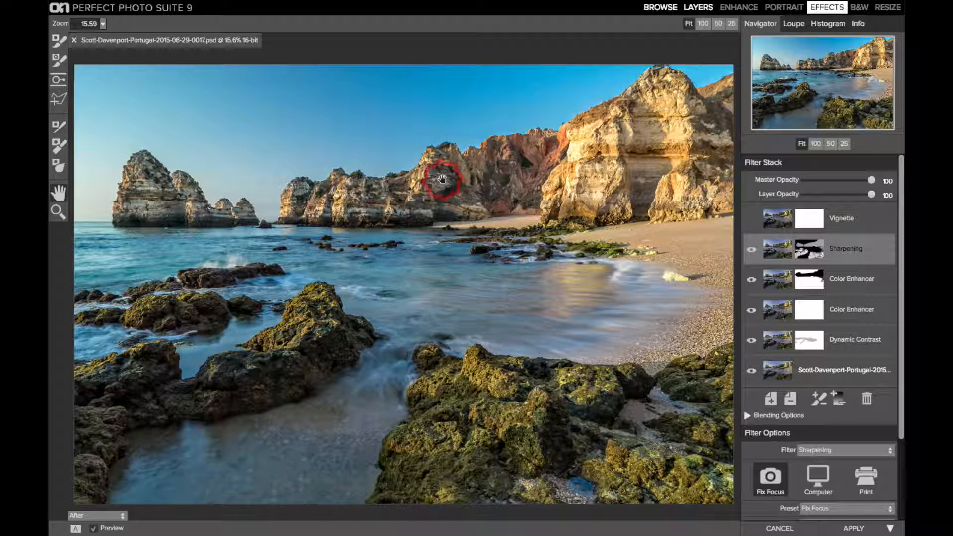
# Turn on the Vignette filter at the top of the filter stack
pyautogui.click(832, 219)
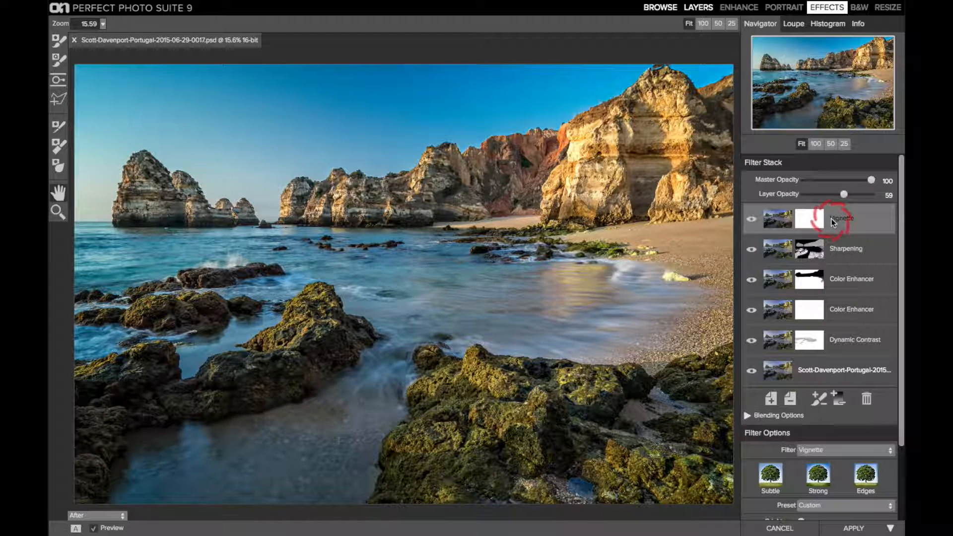